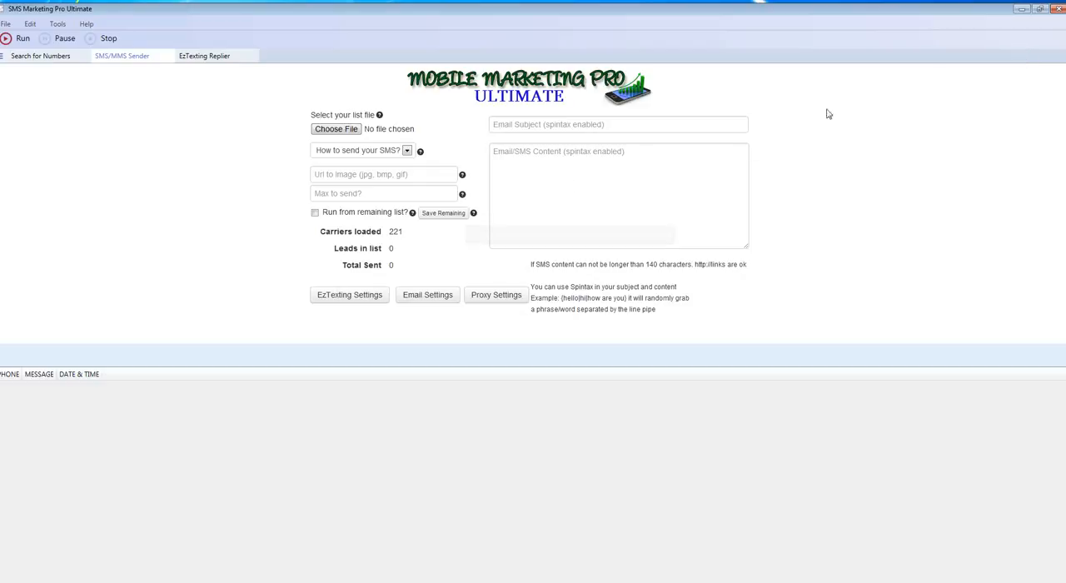
left_click(1021, 8)
left_click_drag(527, 254, 361, 521)
left_click(444, 439)
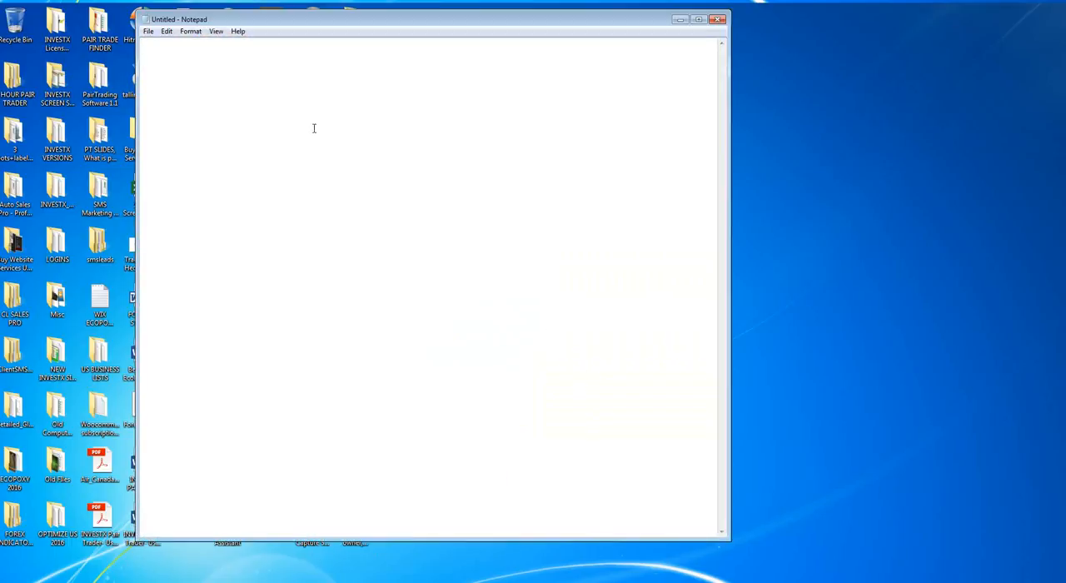
left_click_drag(297, 29, 572, 36)
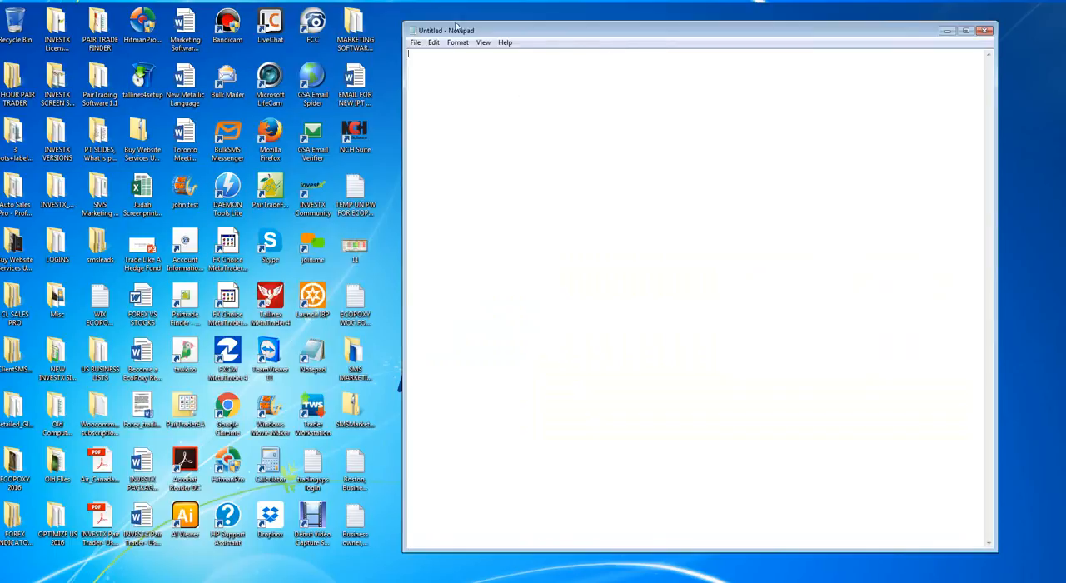
left_click(988, 32)
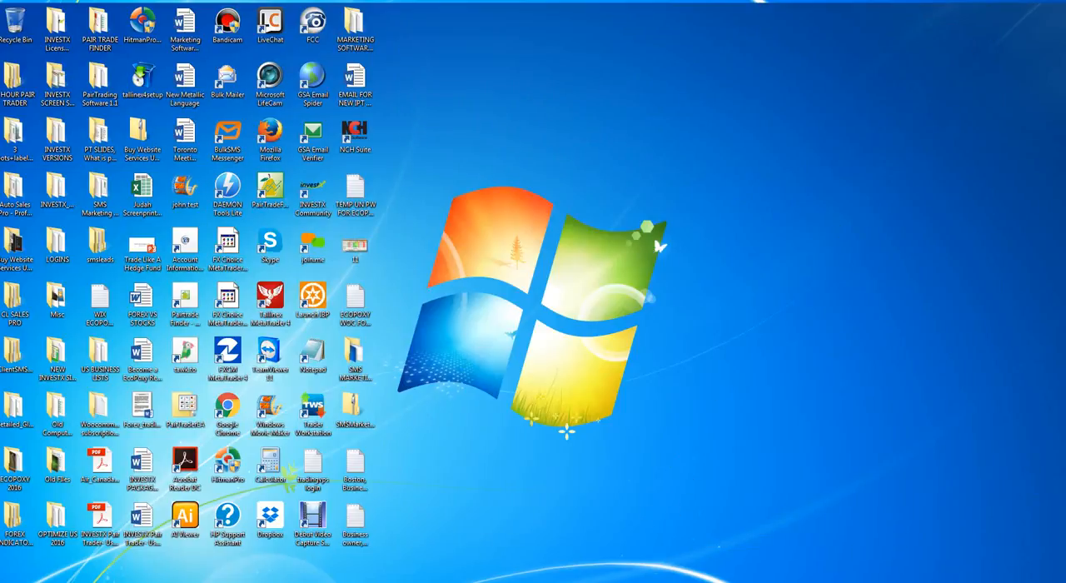
Switch to SMS Marketing Pro Ultimate and load the text document test phone from the Desktop as the list file.
left_click(466, 581)
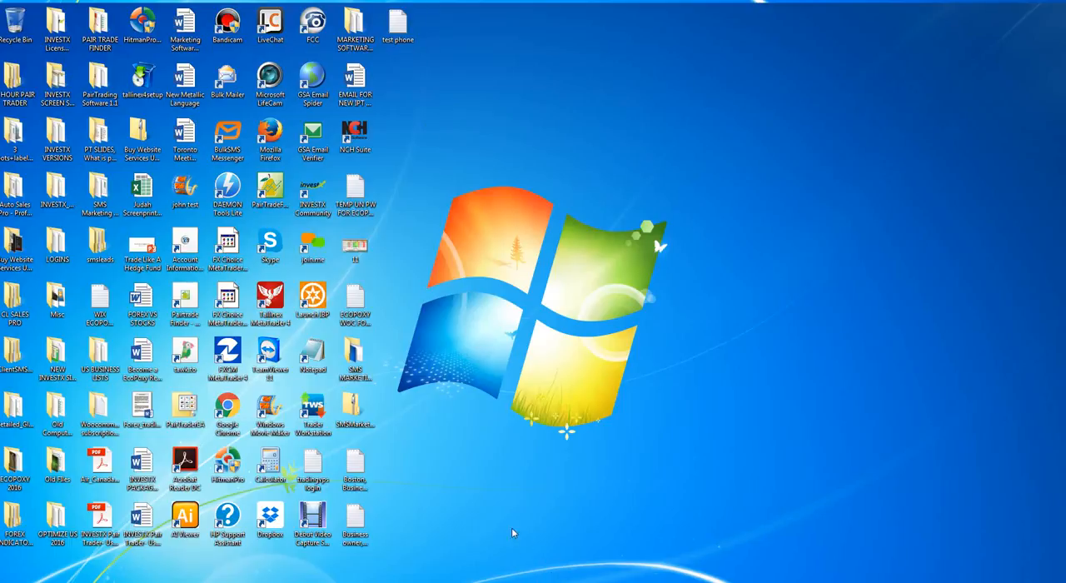
left_click(654, 581)
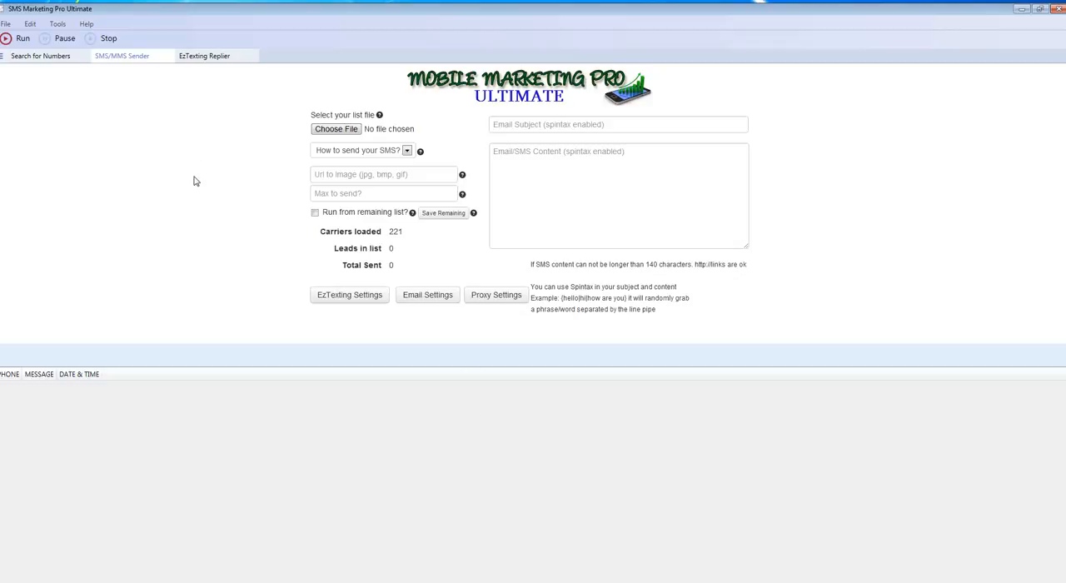
left_click(336, 131)
scroll(399, 169, "down", 6)
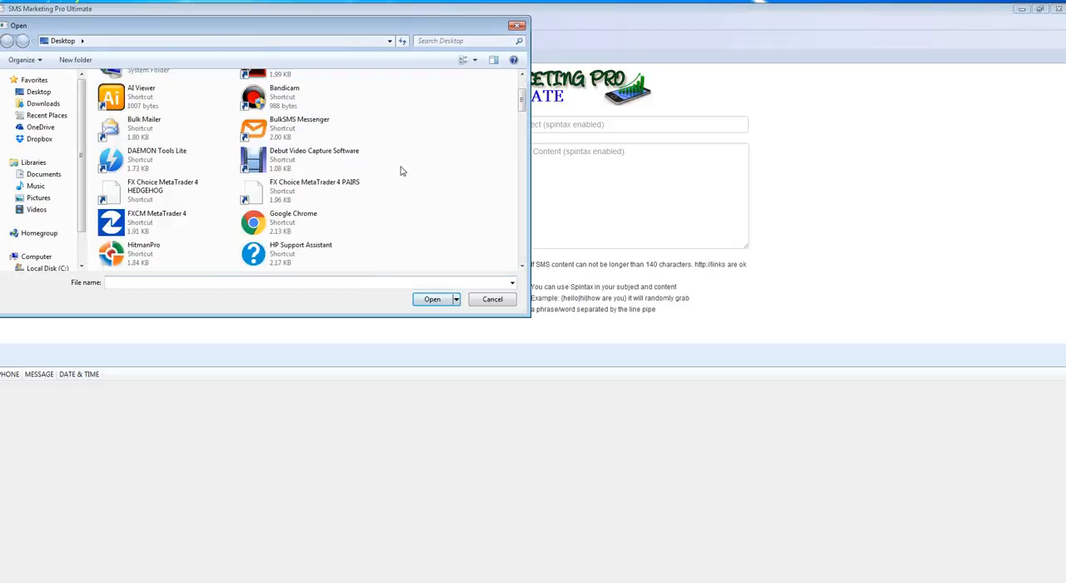
scroll(397, 172, "down", 8)
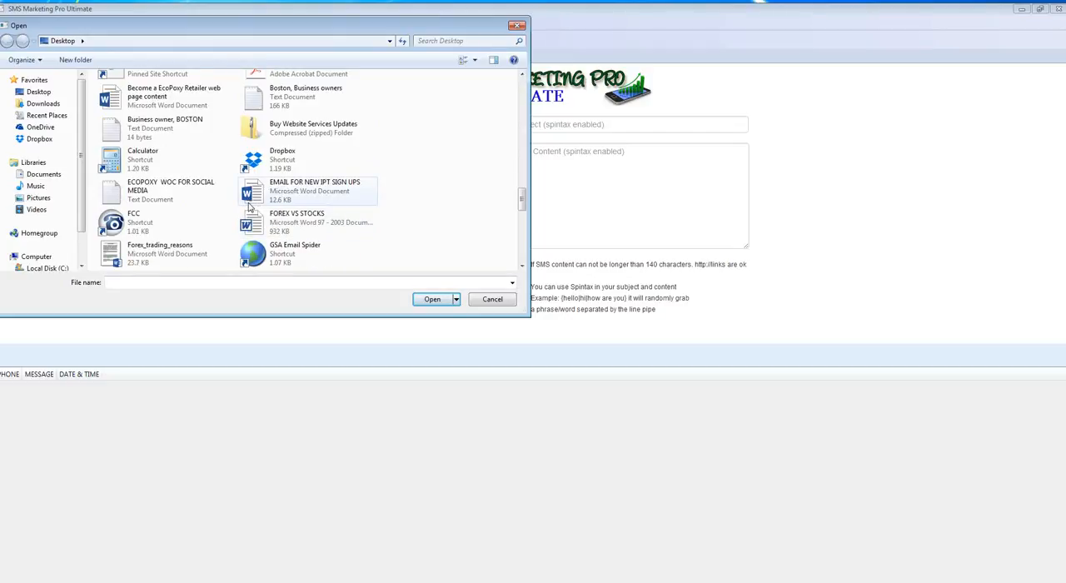
scroll(271, 192, "down", 3)
scroll(271, 191, "up", 3)
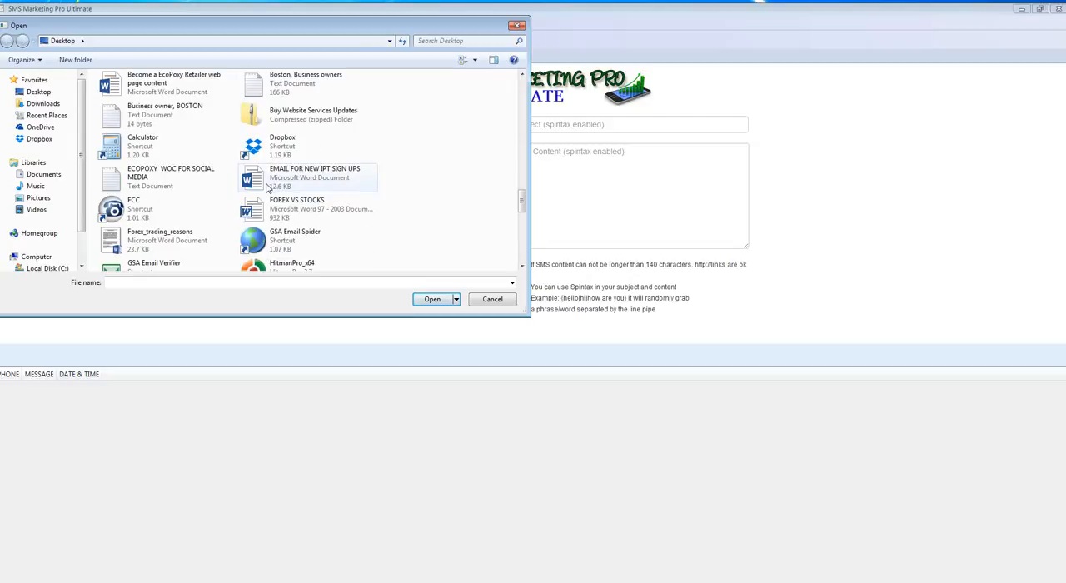
scroll(196, 170, "down", 1)
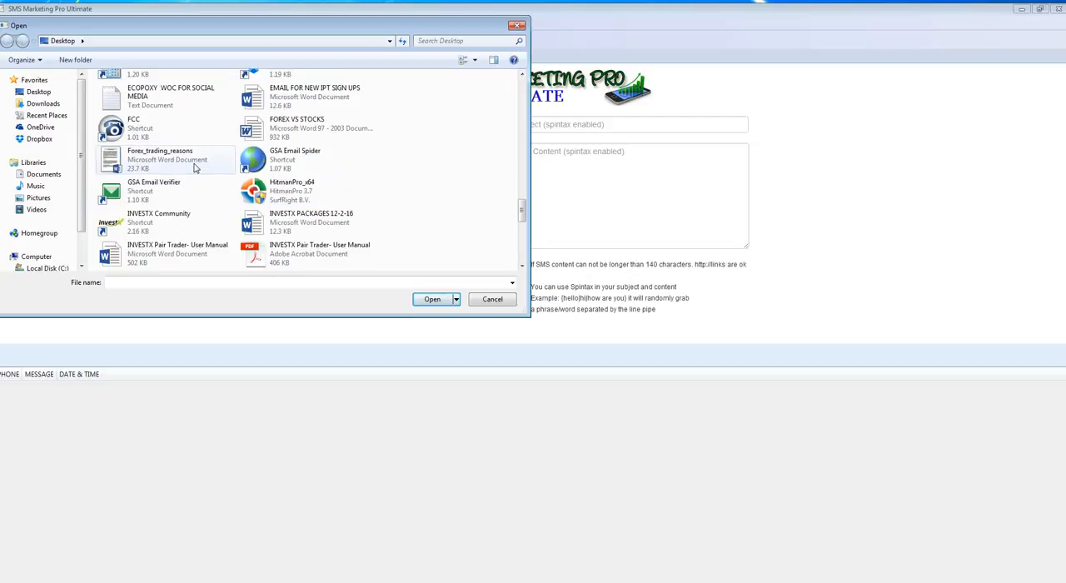
scroll(194, 170, "down", 5)
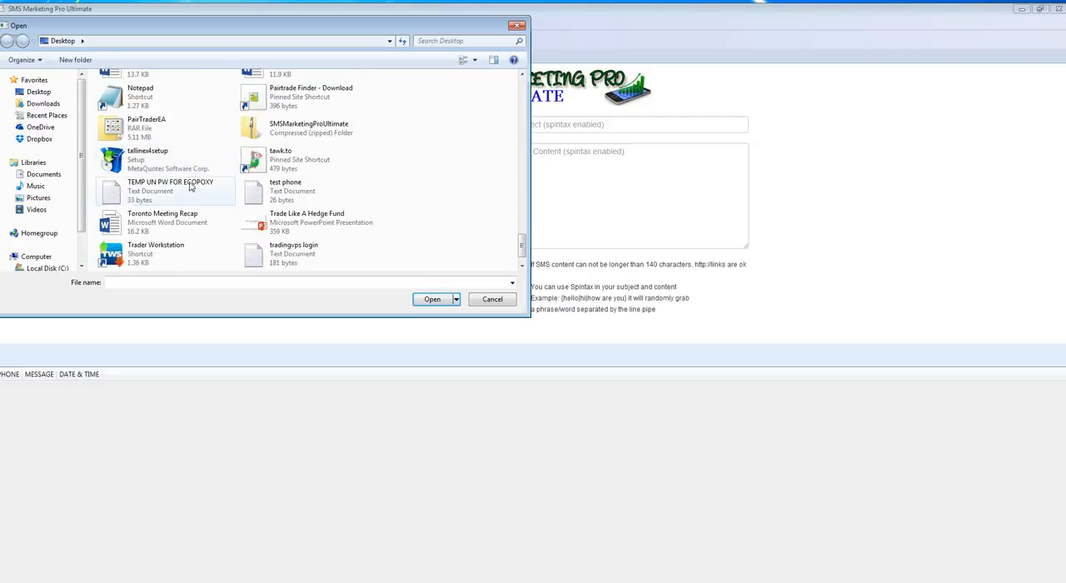
left_click(304, 194)
left_click(435, 299)
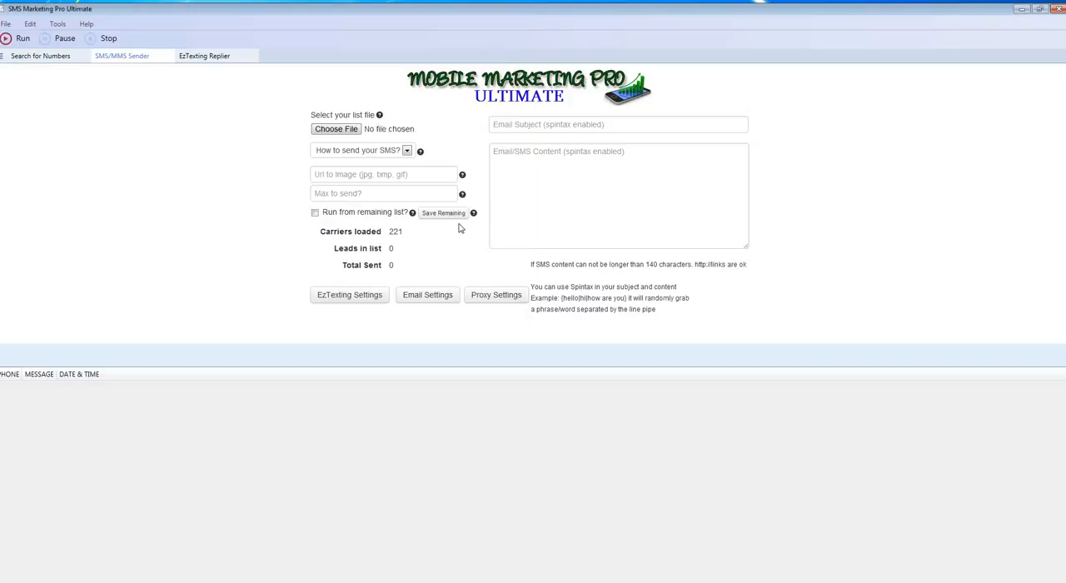
Set the SMS sending method to EzTexting.
left_click(397, 153)
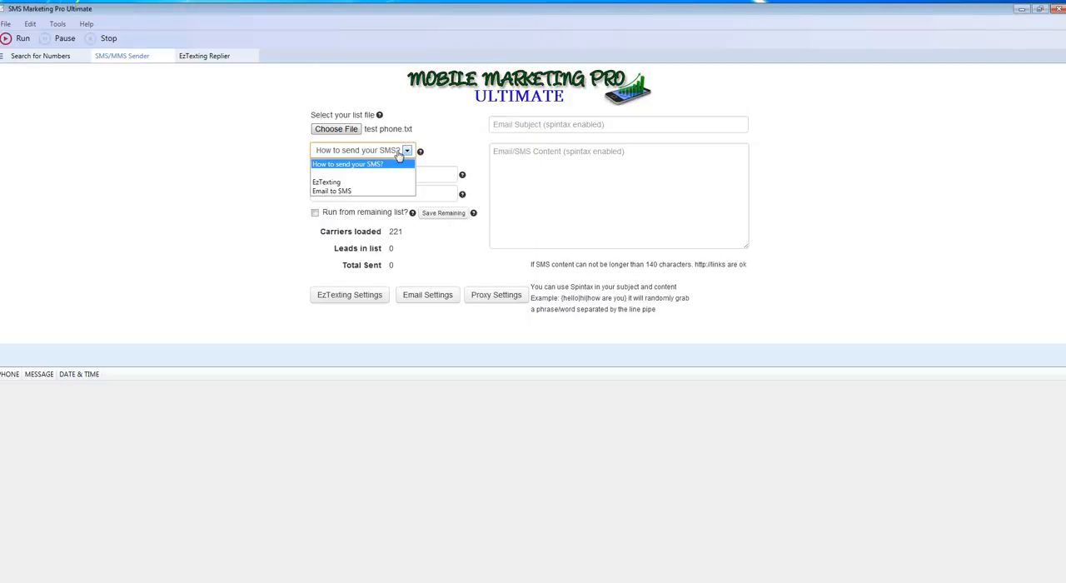
left_click(336, 182)
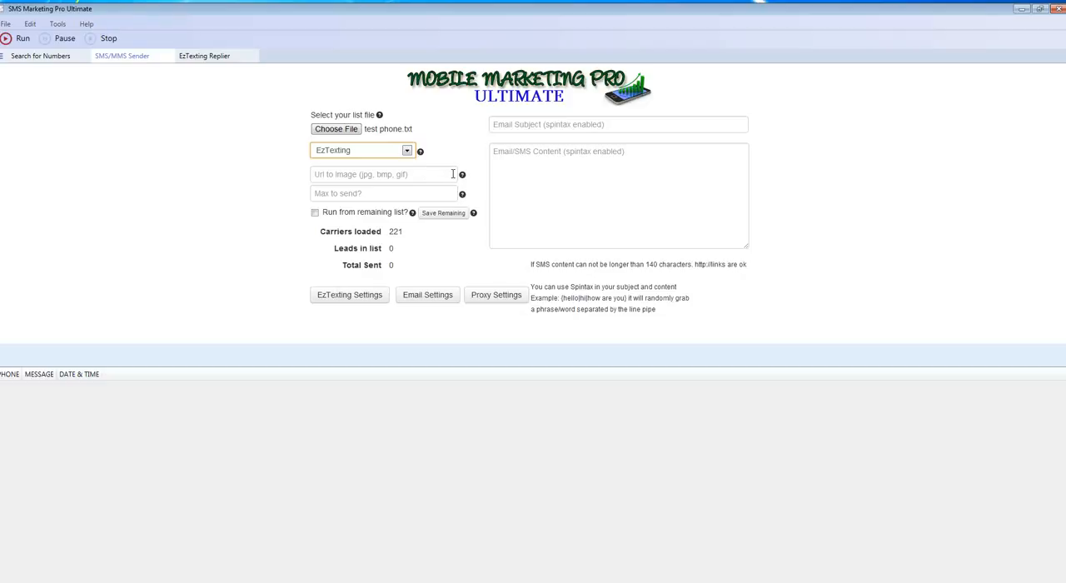
mouse_move(464, 177)
left_click(358, 194)
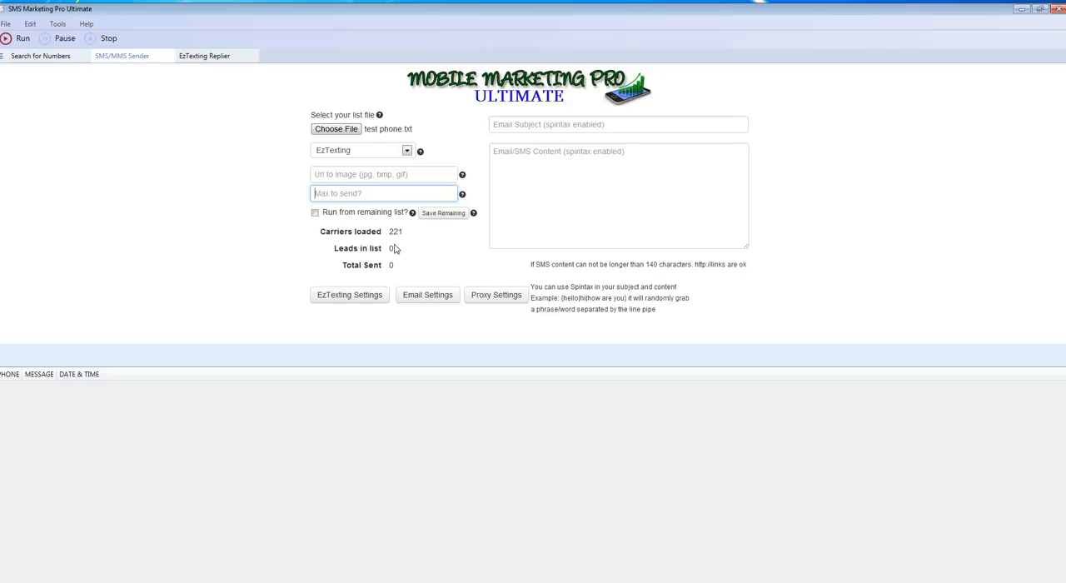
Open the EzTexting settings and review the username, password and wait-between-messages fields.
left_click(342, 298)
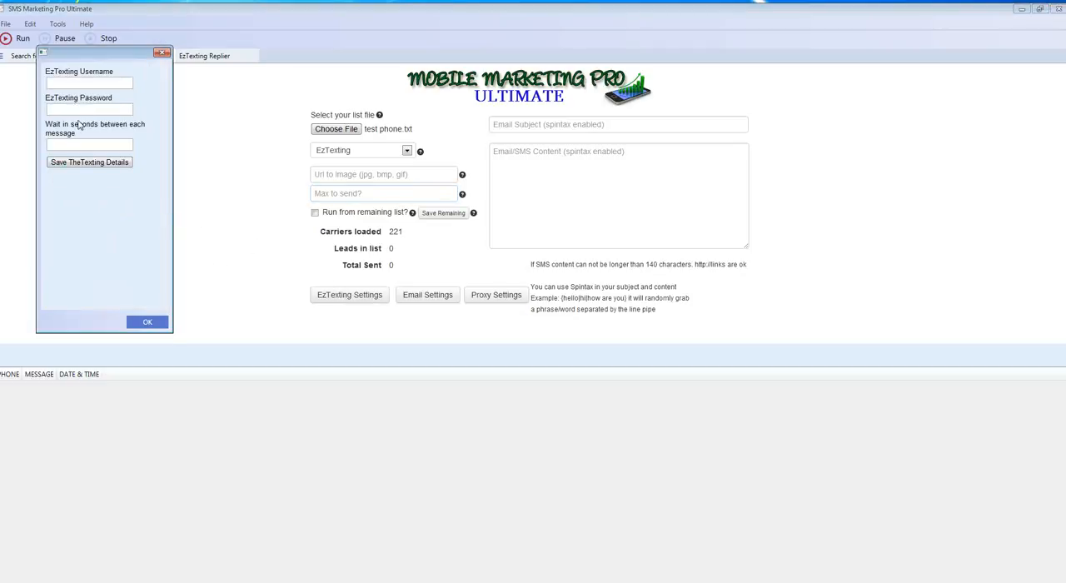
left_click(78, 145)
left_click(64, 83)
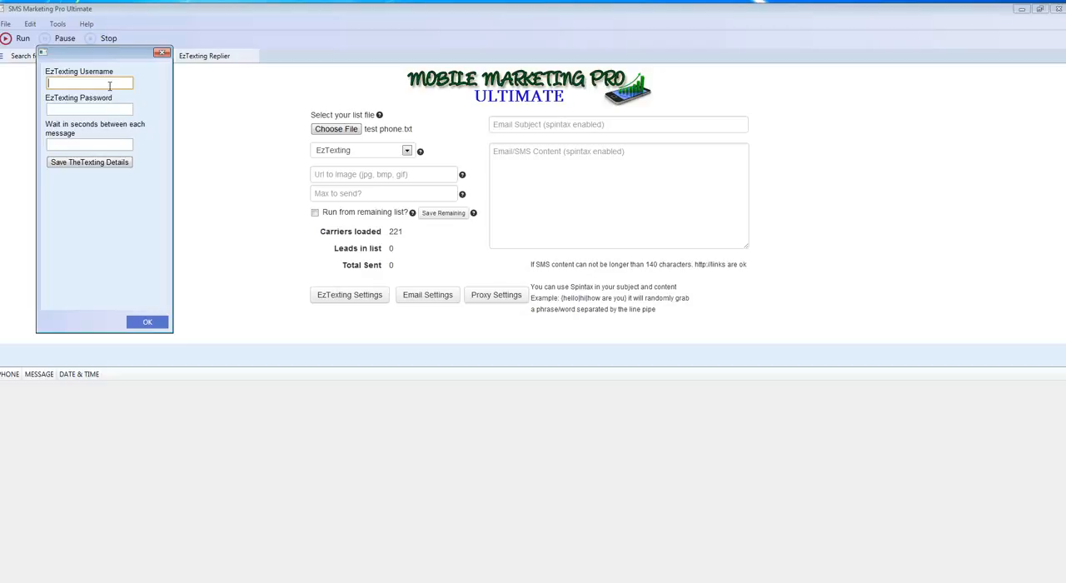
left_click(61, 109)
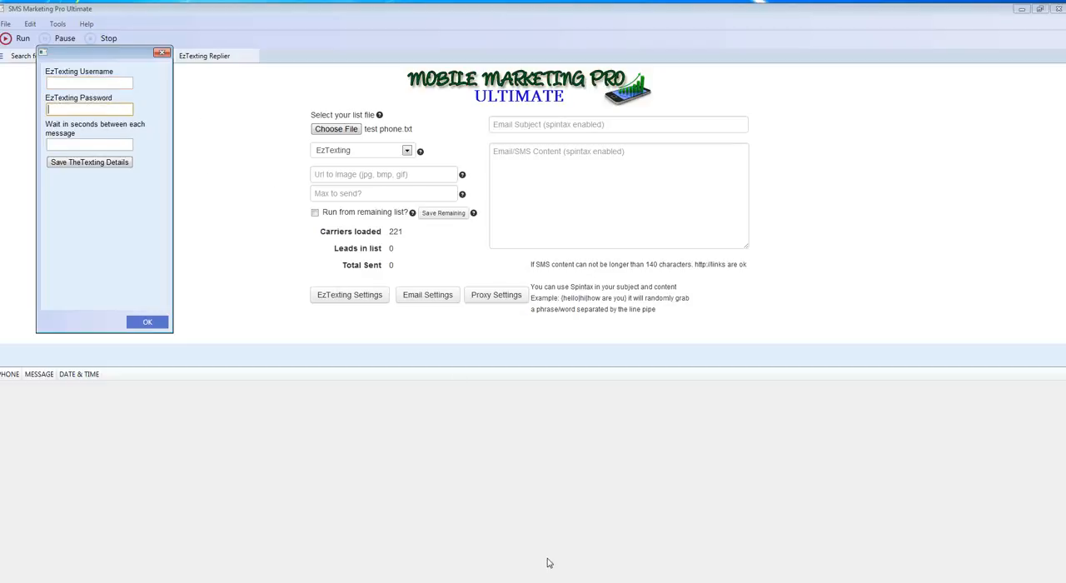
left_click(597, 581)
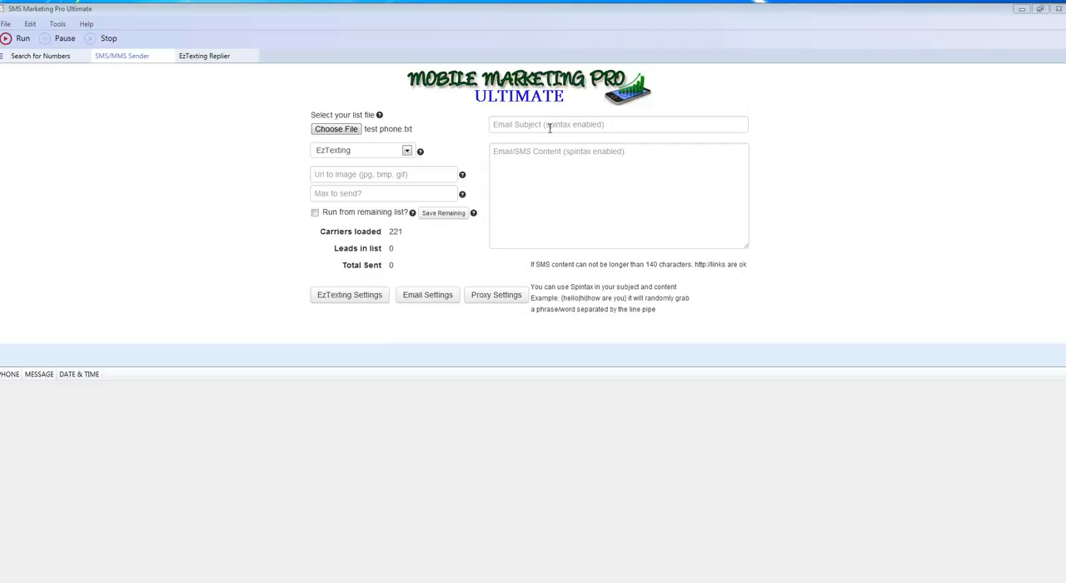
Enter "Hello this a test, or reply STOP to end" as the SMS content.
left_click(500, 151)
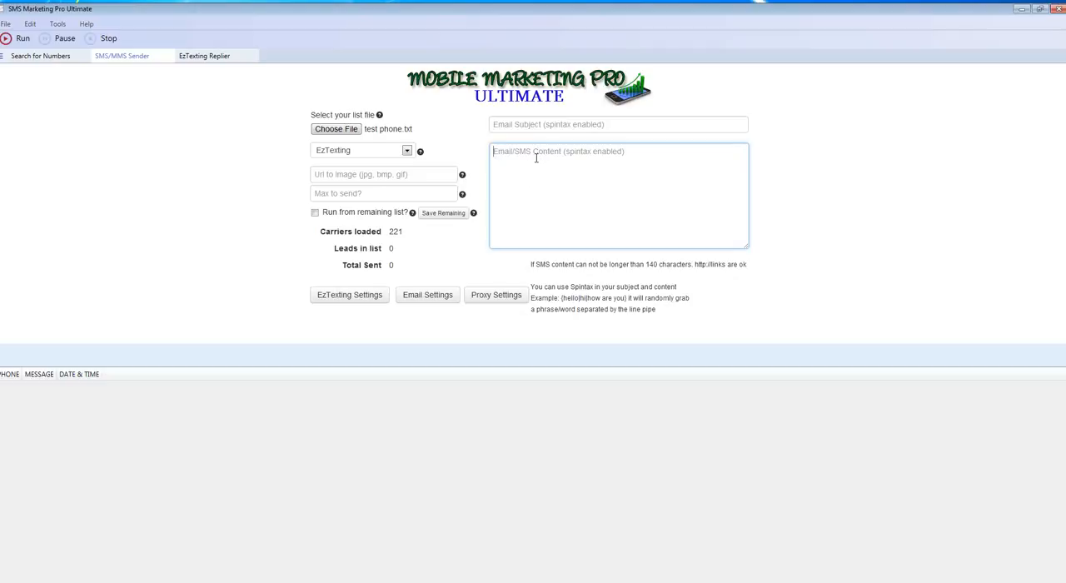
type("Hello thi sis ")
type("test")
type("or re")
type("ply")
type(" s")
key("BackSpace")
type("STOP to end.")
Check the message's opt-out wording "or reply STOP to end" and run the send to the loaded list.
left_click_drag(557, 151, 632, 155)
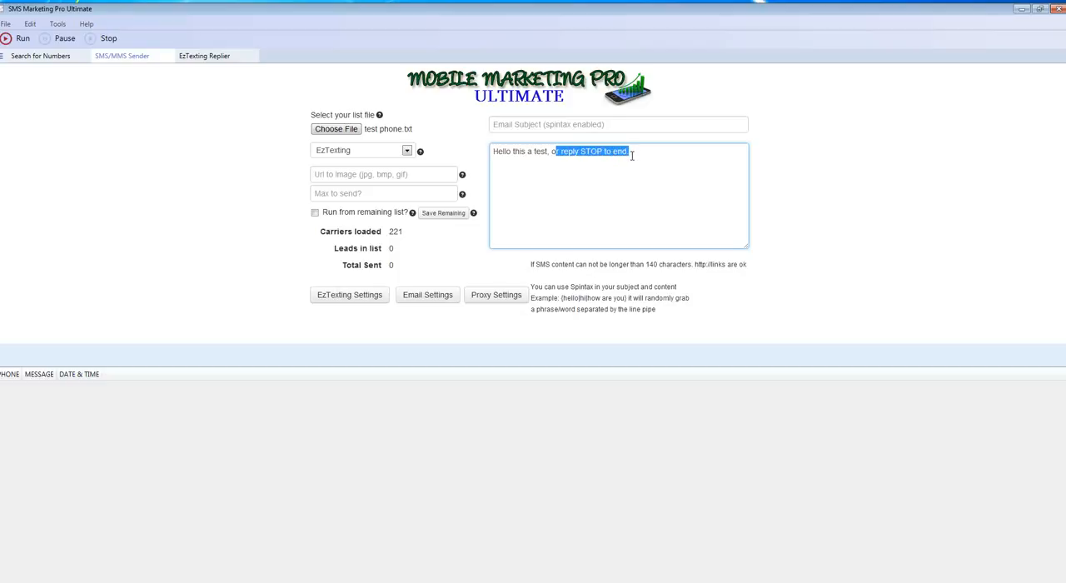
left_click(631, 154)
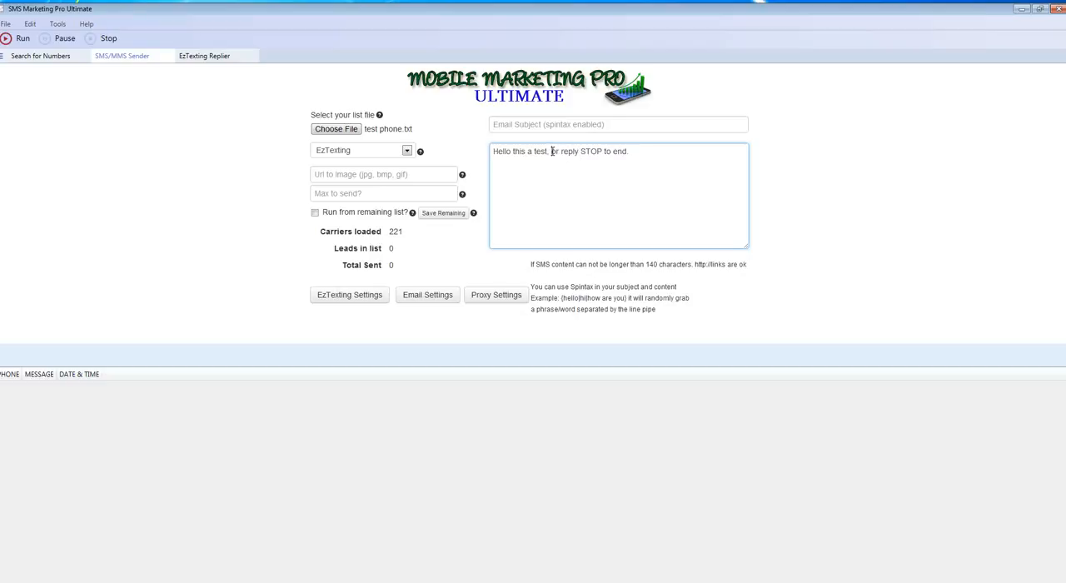
left_click_drag(551, 151, 640, 153)
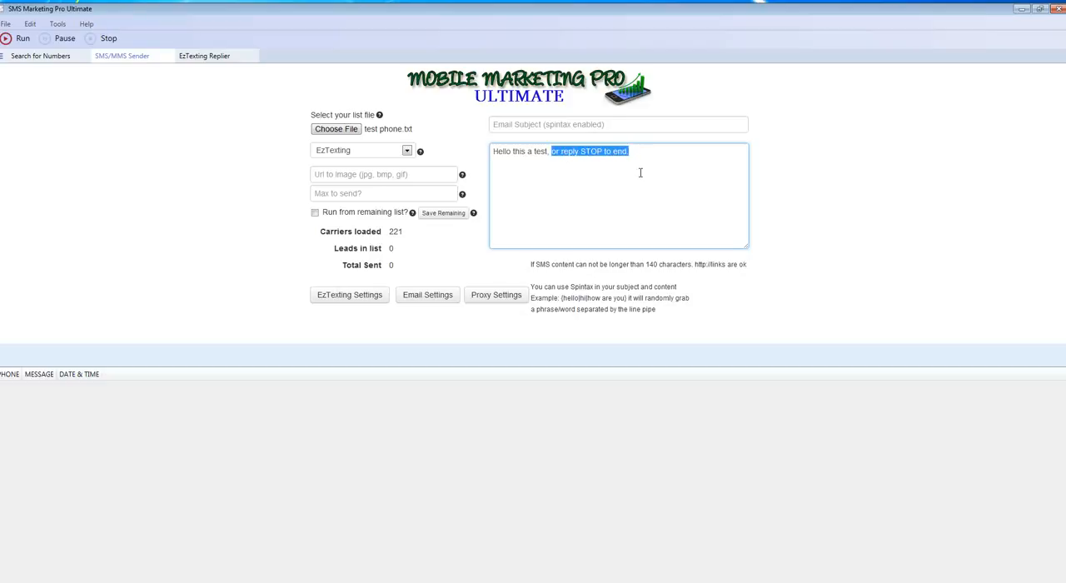
left_click(641, 183)
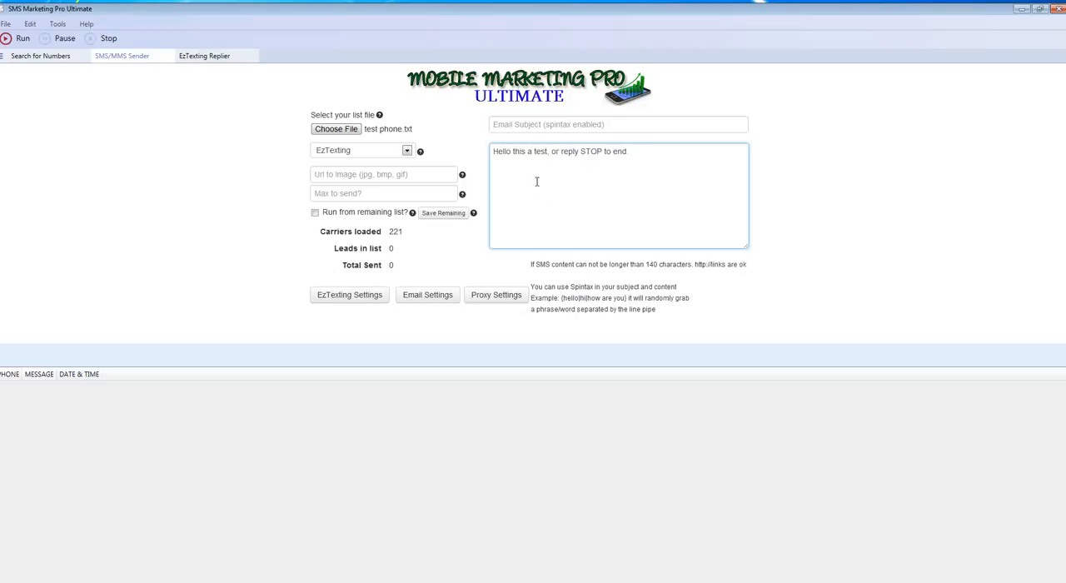
left_click(21, 42)
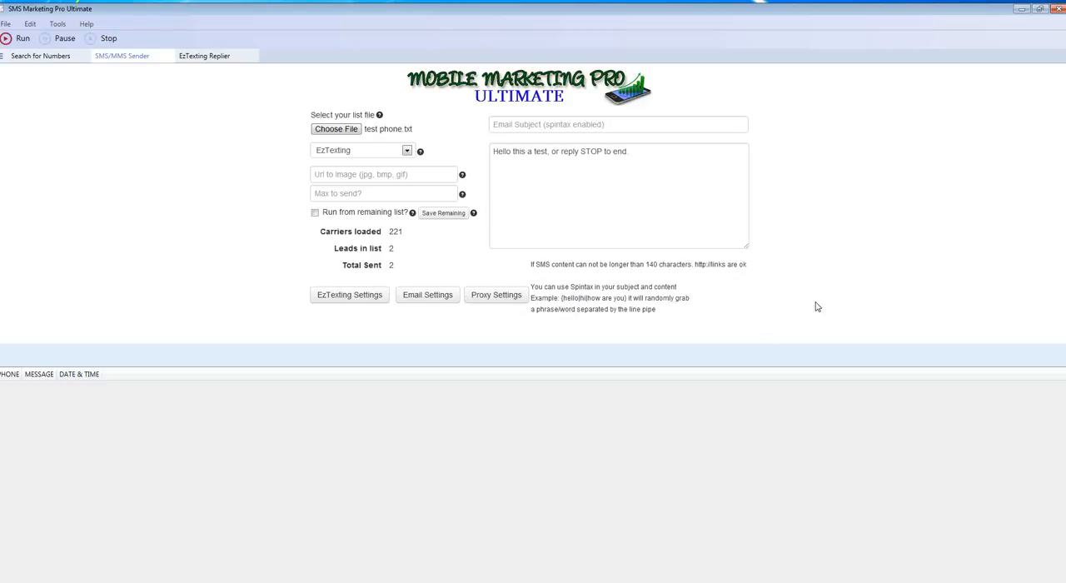
Examine the 140-character and link note and the spintax example that apply to the message content and email subject.
left_click_drag(646, 264, 693, 263)
left_click(591, 174)
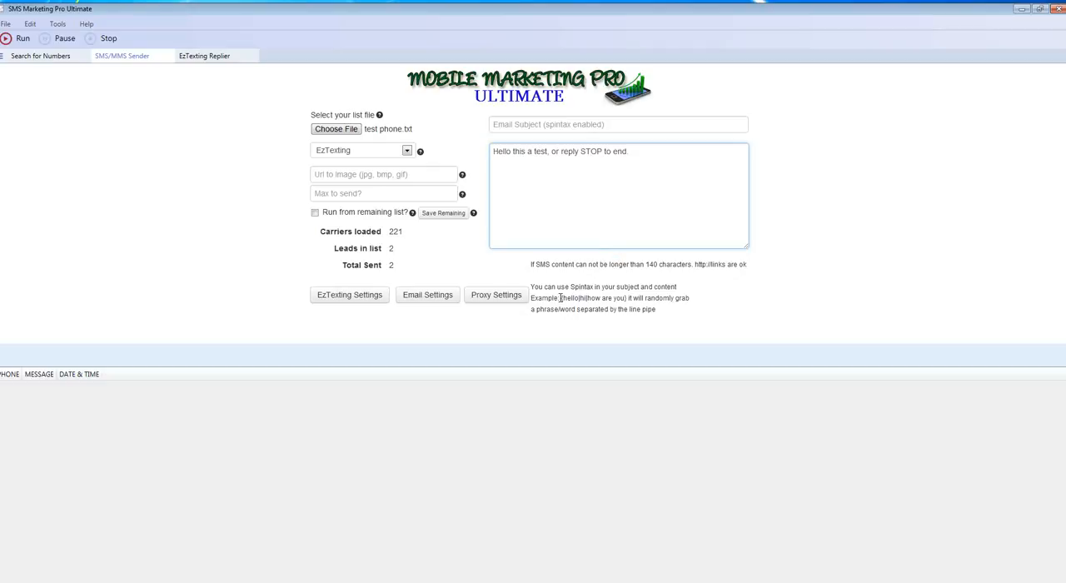
left_click_drag(561, 298, 631, 298)
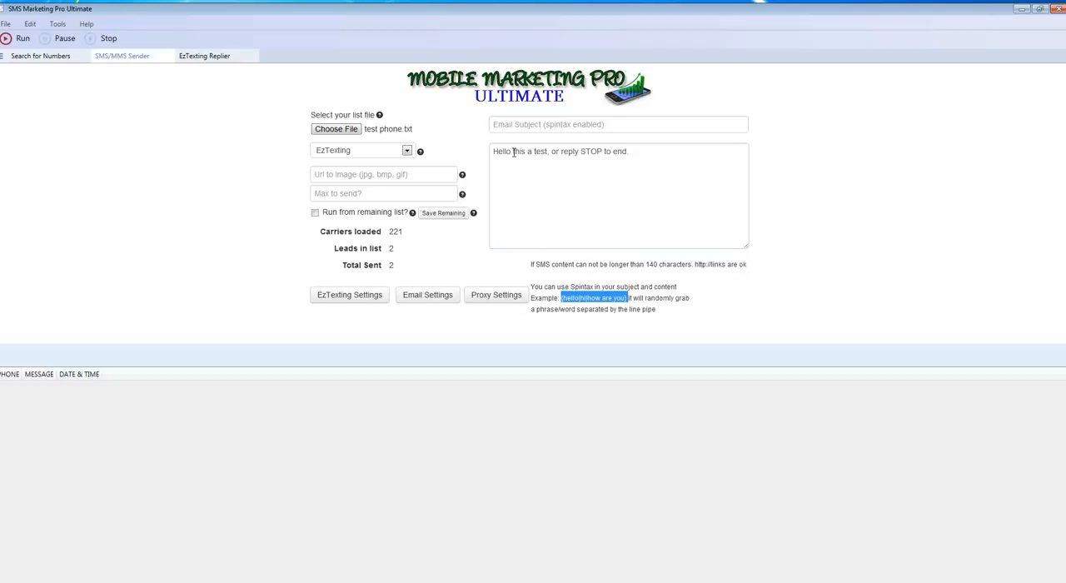
left_click(512, 153)
left_click(556, 158)
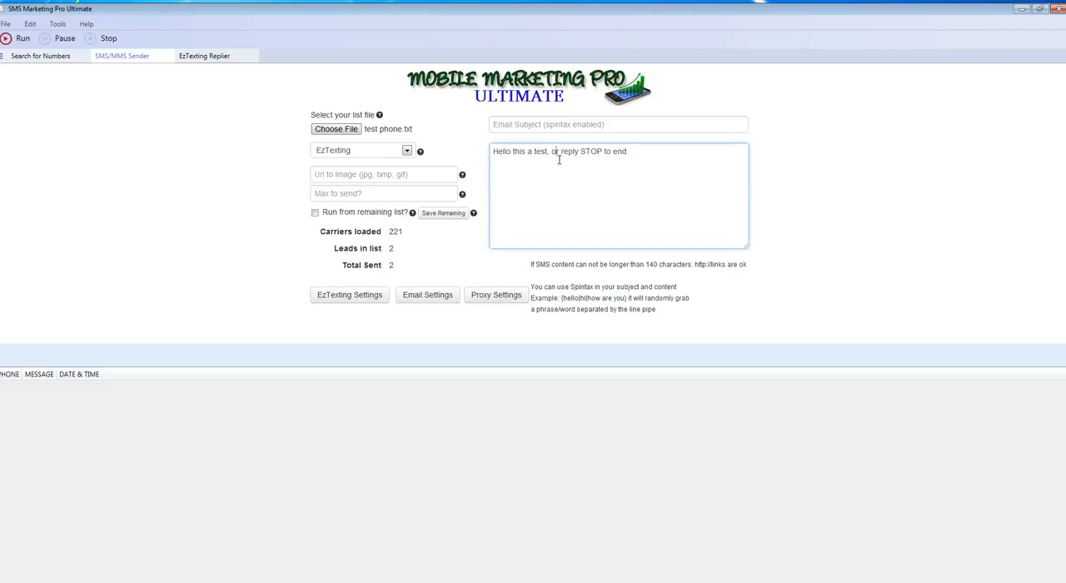
left_click(895, 270)
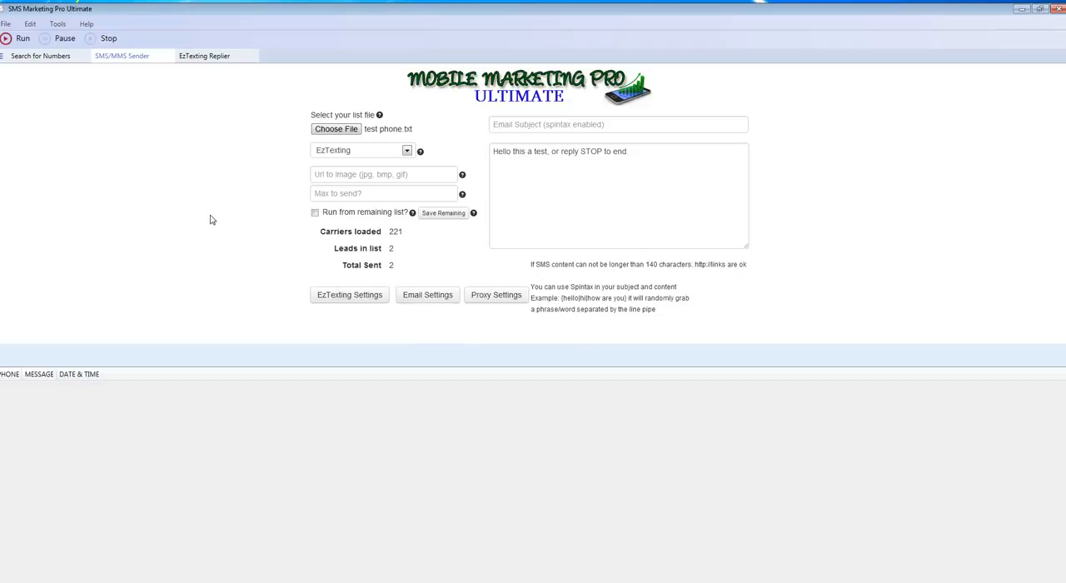
left_click(550, 124)
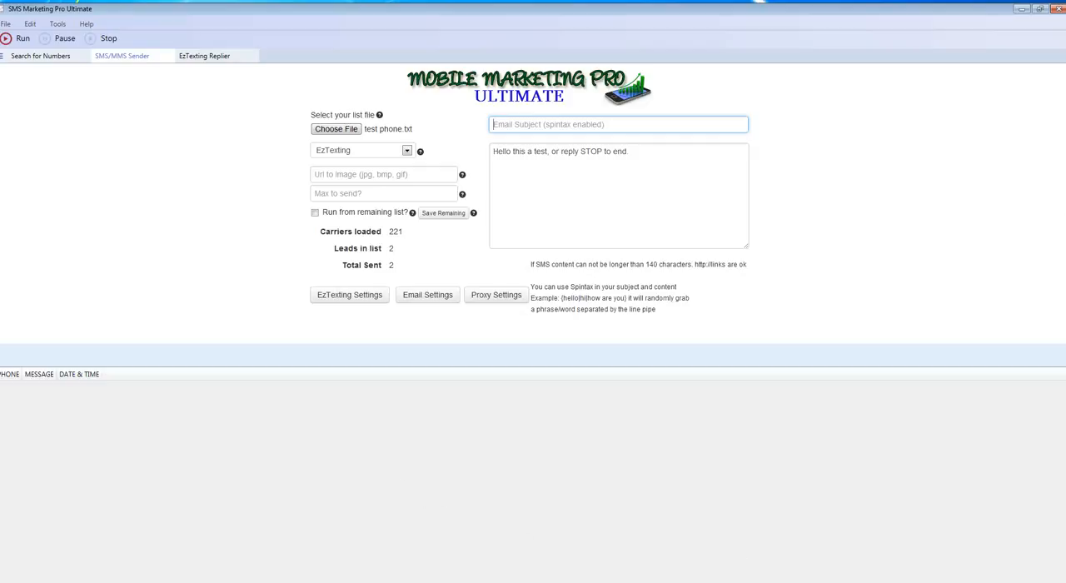
Minimize the SMS Marketing Pro Ultimate window to show the desktop.
left_click(673, 580)
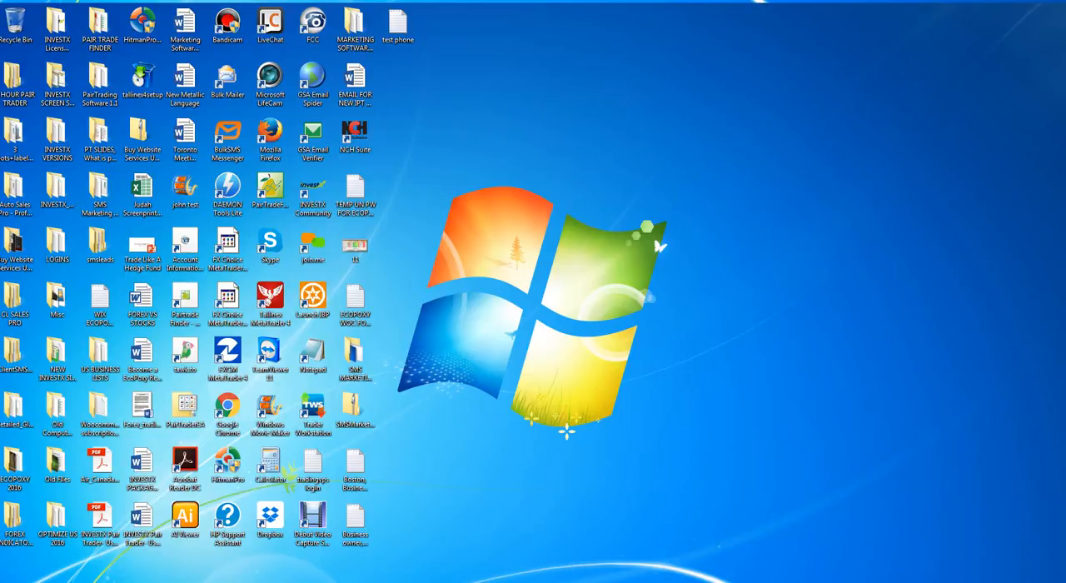